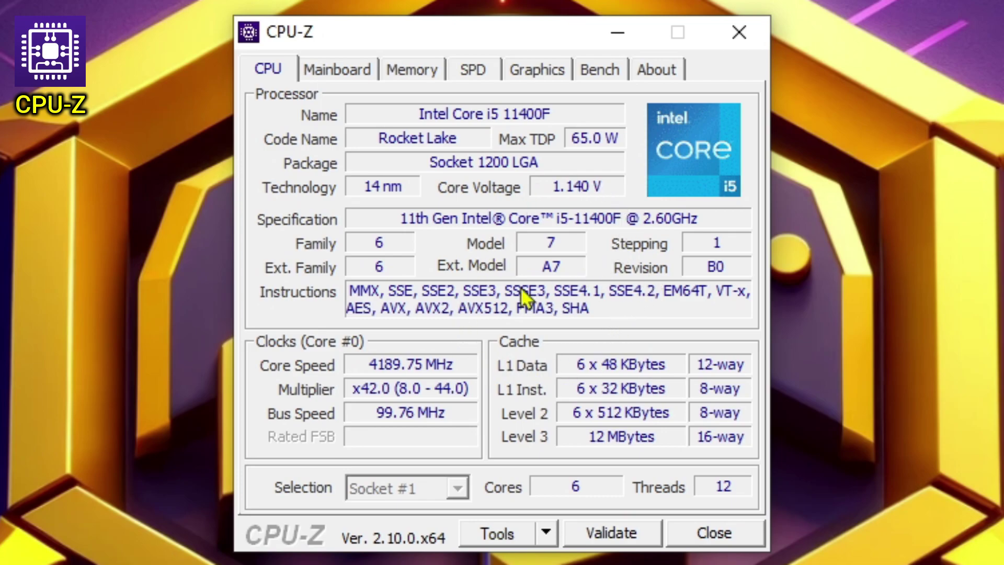
Step through CPU-Z's mainboard, memory and SPD pages to the RTX 4060 Ti's 8 GB GDDR6 graphics details
left_click(359, 70)
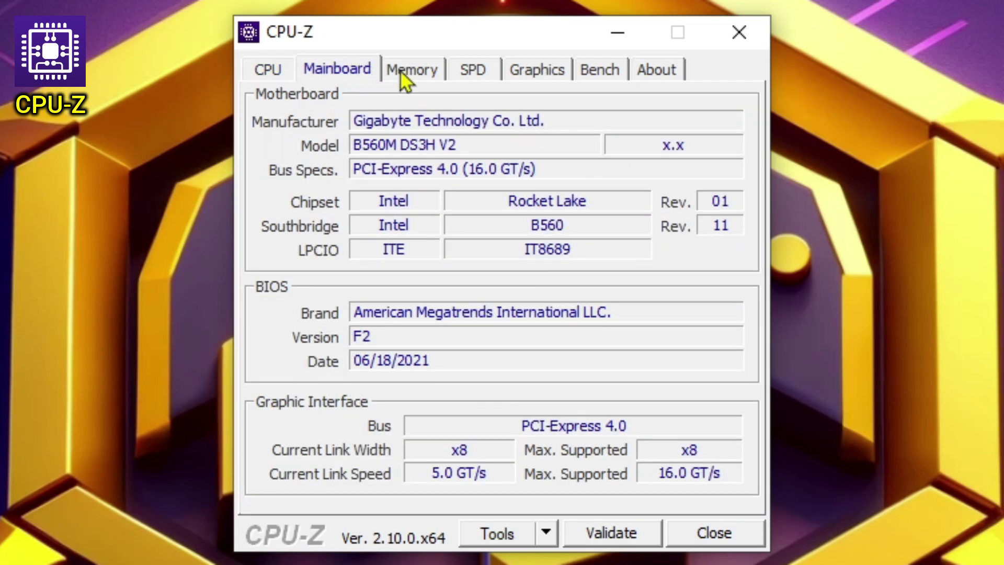
left_click(416, 74)
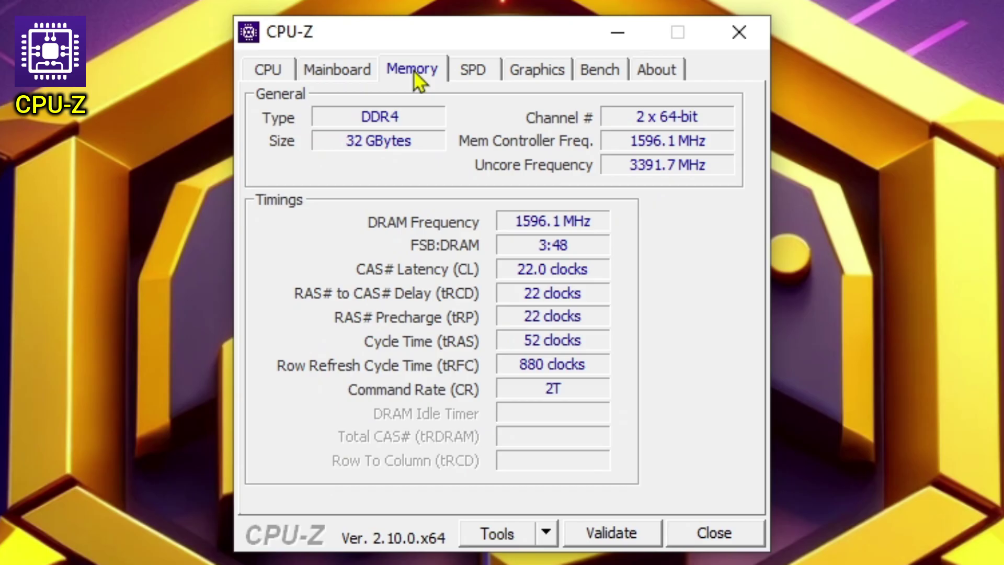
left_click(477, 74)
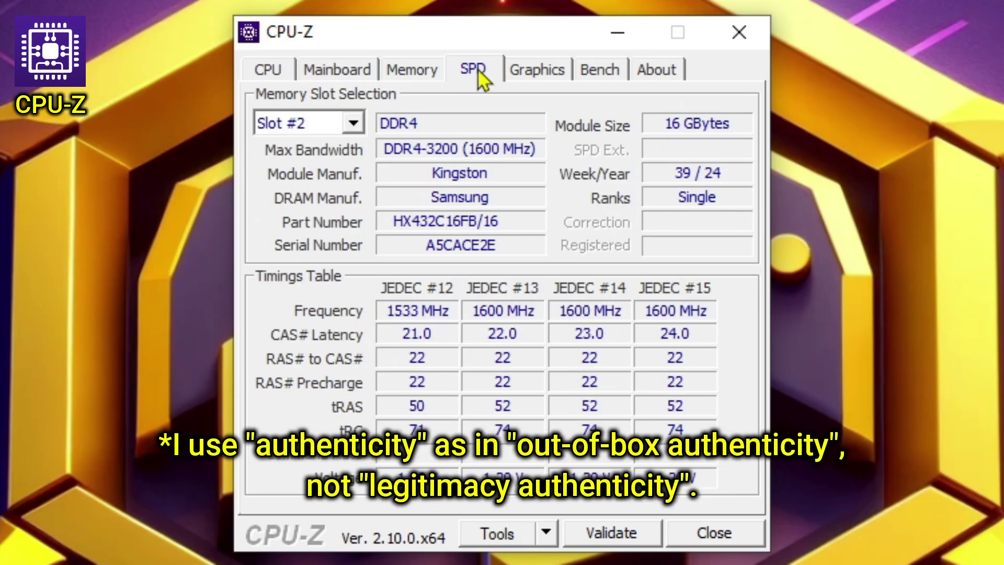
left_click(553, 73)
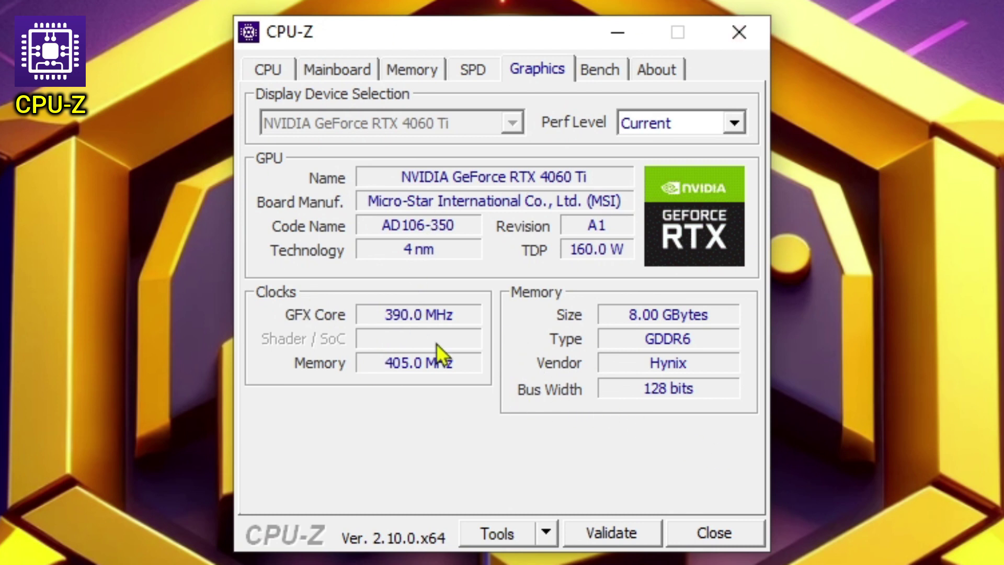
Show CPU-Z's Bench page, browse the reference processor list, and enable the single-thread reference score
left_click(603, 73)
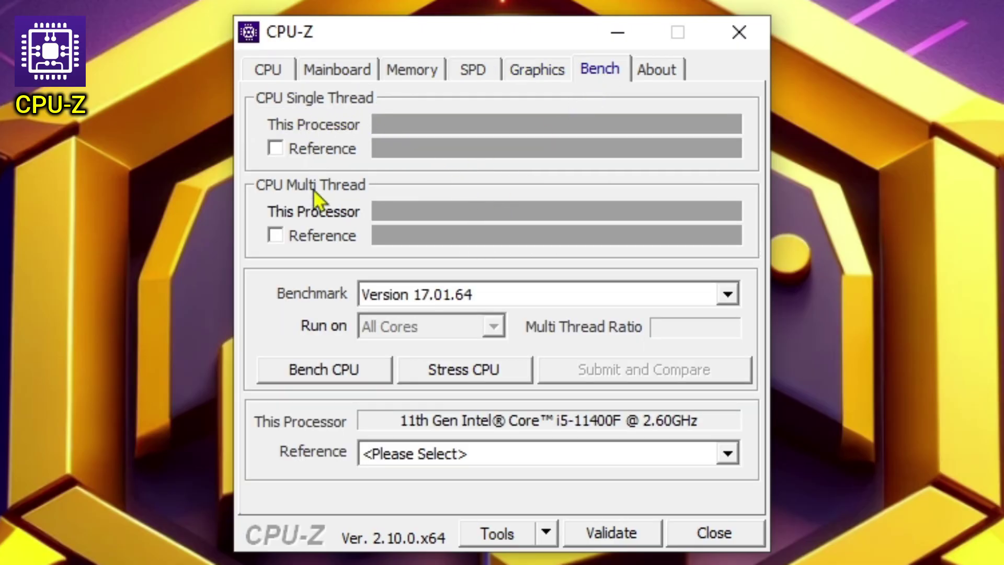
left_click(556, 454)
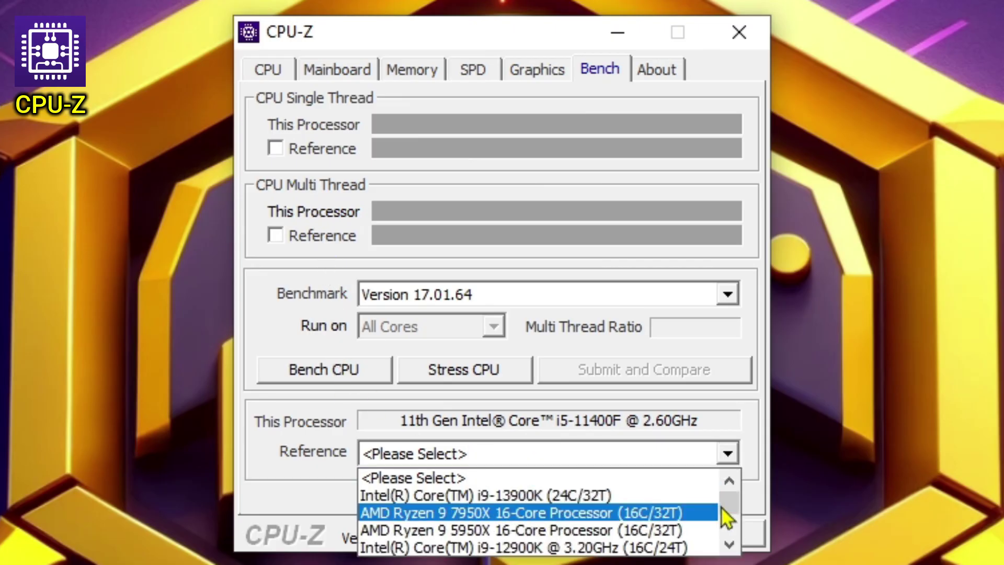
scroll(738, 517, "down", 10)
scroll(745, 524, "up", 10)
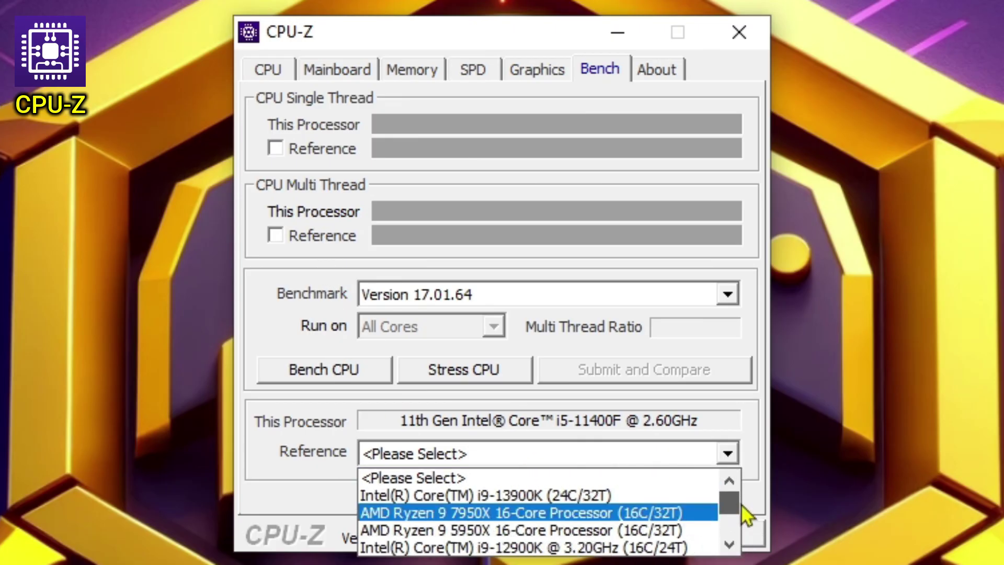
left_click(335, 445)
left_click(277, 149)
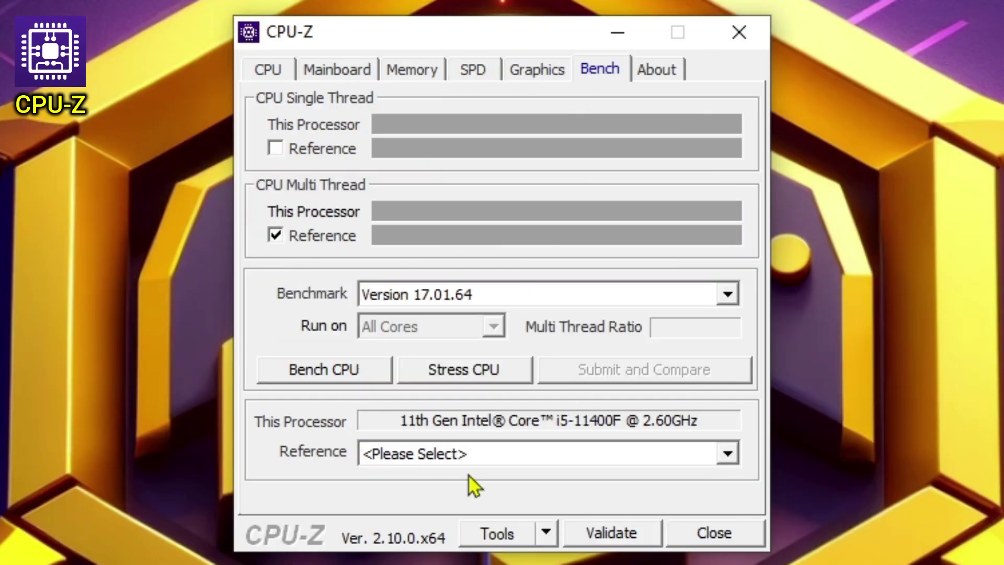
left_click(480, 460)
key("Escape")
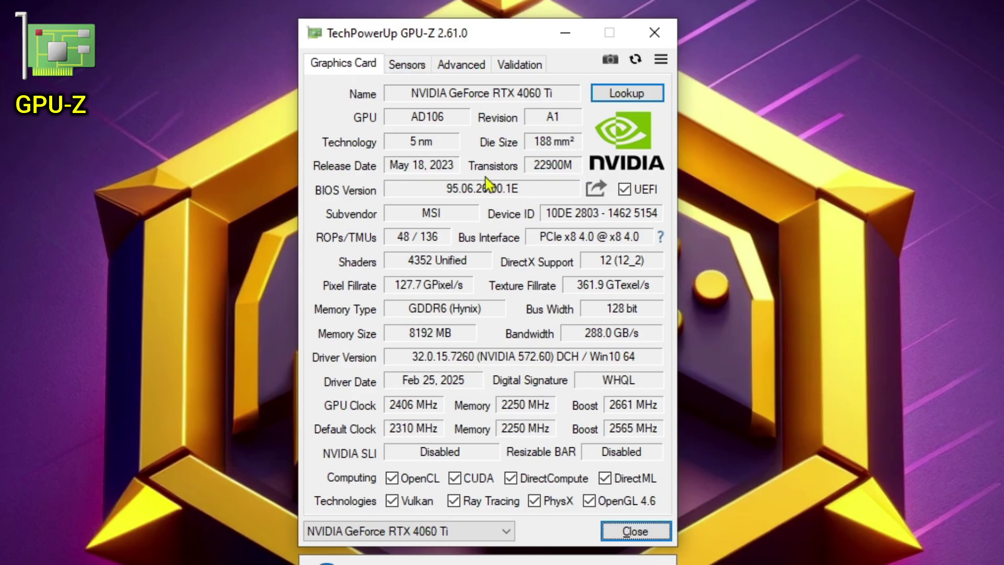
Browse GPU-Z's Sensors, Advanced and Validation pages, then move further down the live sensor readings
left_click(413, 70)
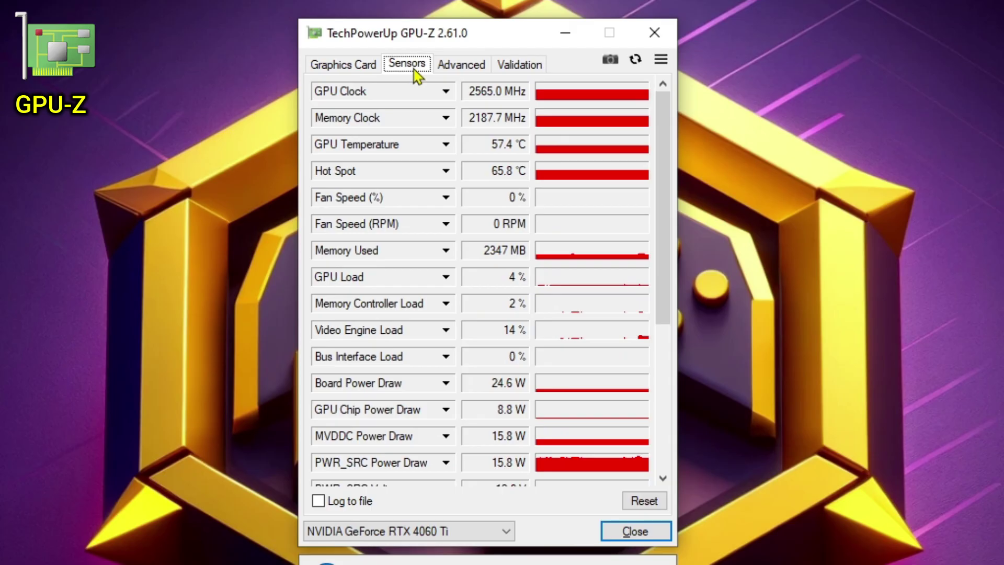
left_click(470, 67)
left_click(525, 66)
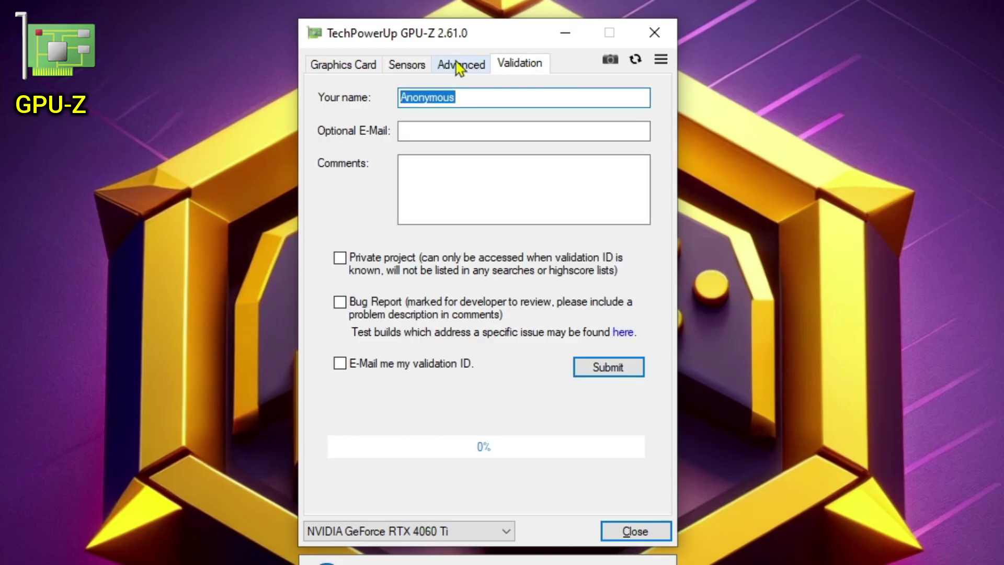
left_click(413, 67)
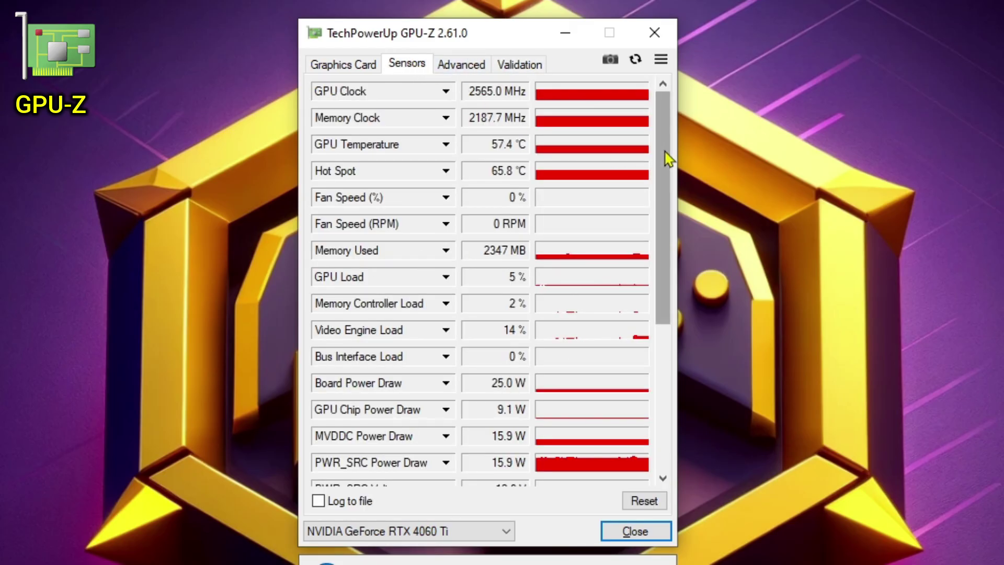
mouse_move(664, 162)
left_mouse_down()
mouse_move(676, 309)
mouse_move(680, 157)
left_mouse_up()
Bring back the graphics card summary, then review CPU-Z's memory timings and installed module details
left_click(361, 67)
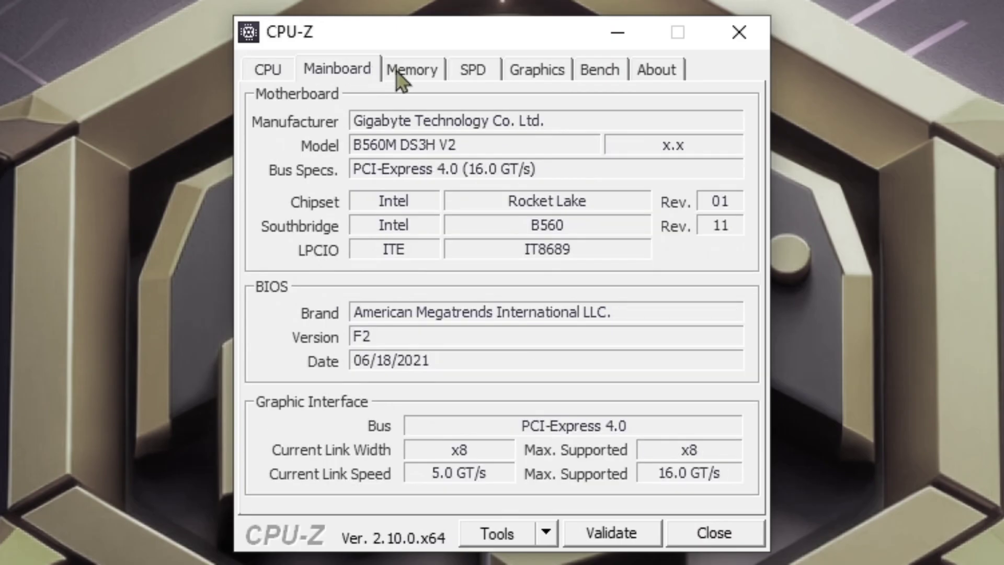
left_click(413, 73)
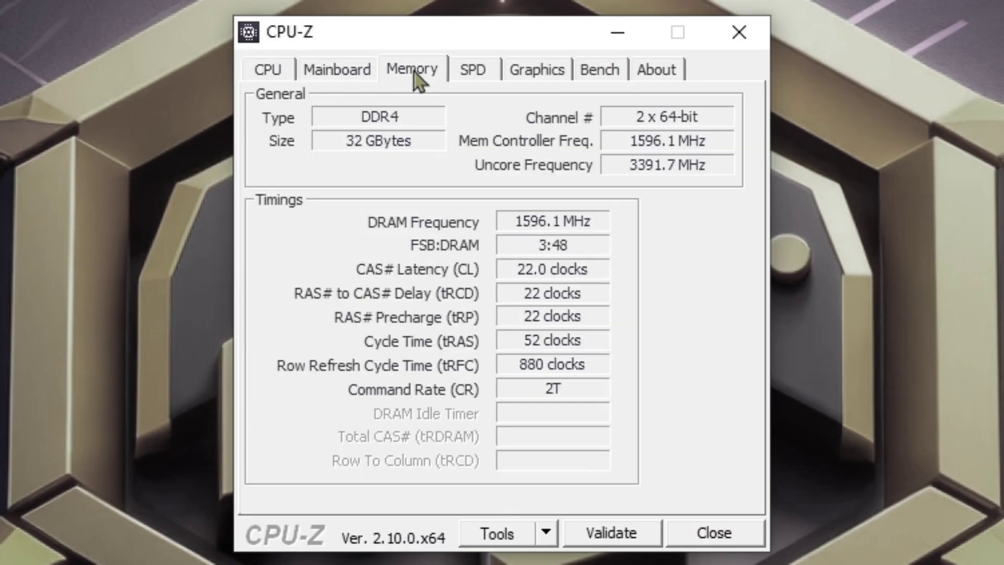
left_click(476, 74)
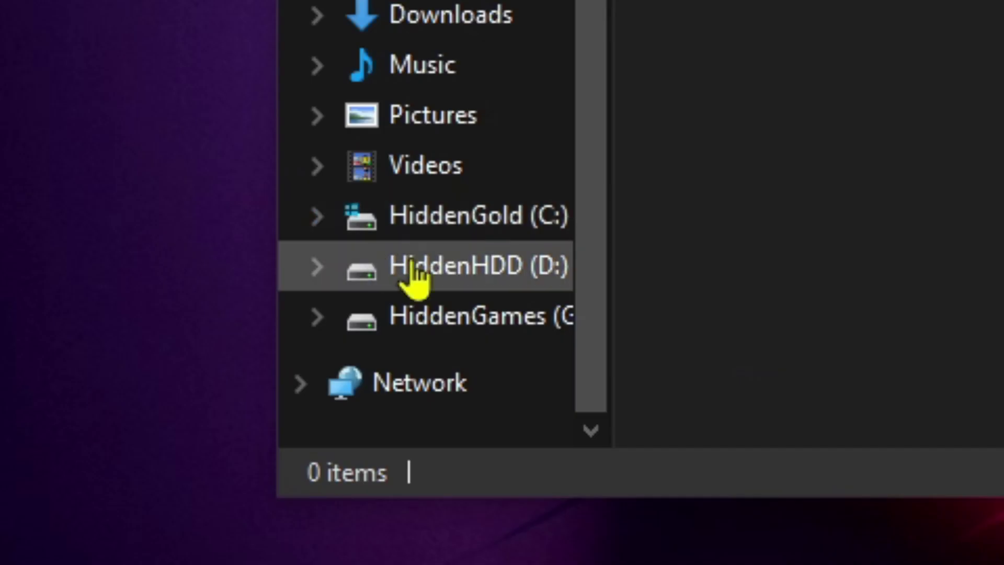
Switch CrystalDiskInfo to the HiddenHDD (D:) ST1000DM010 drive to view its health details
left_click(414, 277)
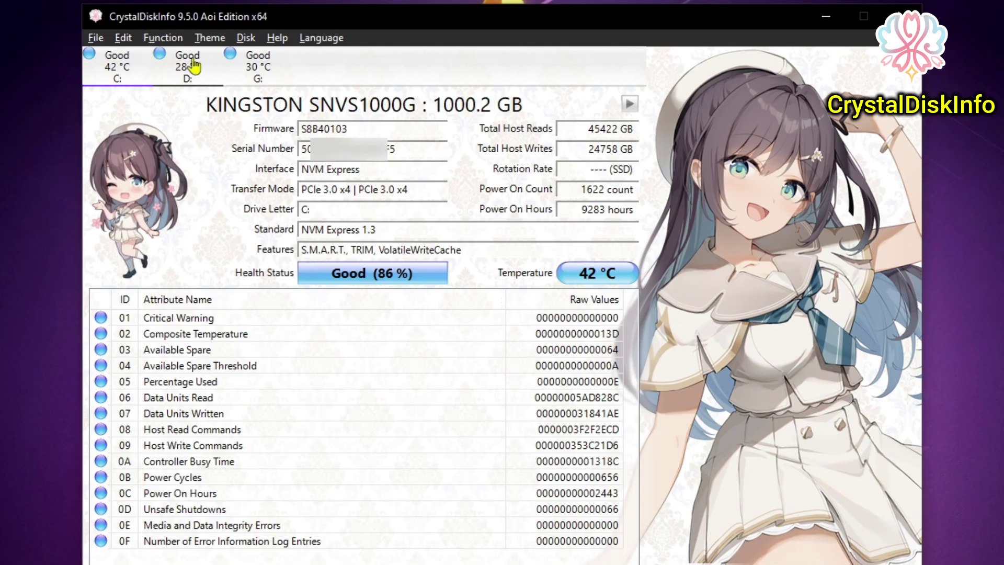
left_click(191, 66)
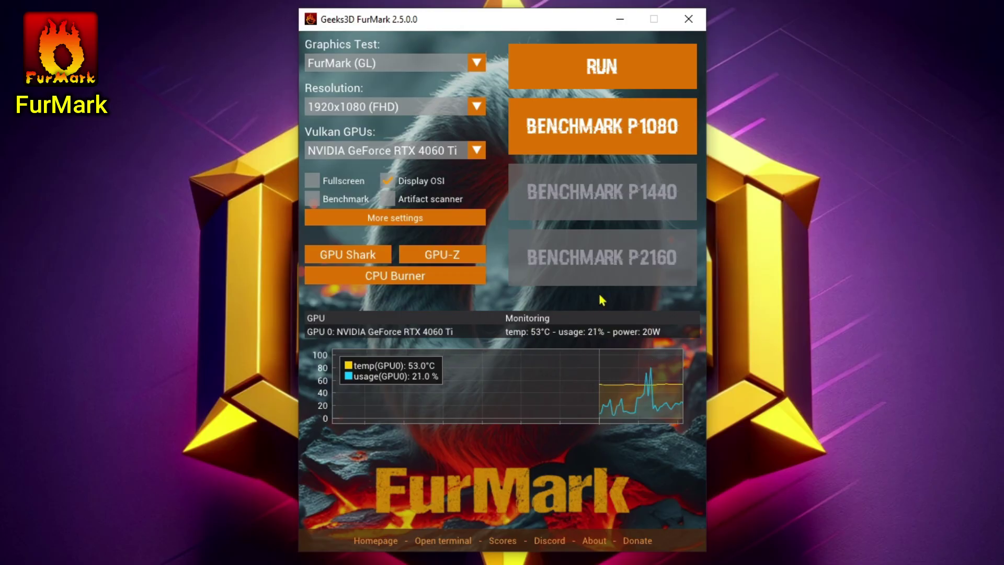
Keep the RTX 4060 Ti as the test GPU and launch the FurMark (GL) test at 1920x1080
left_click(601, 66)
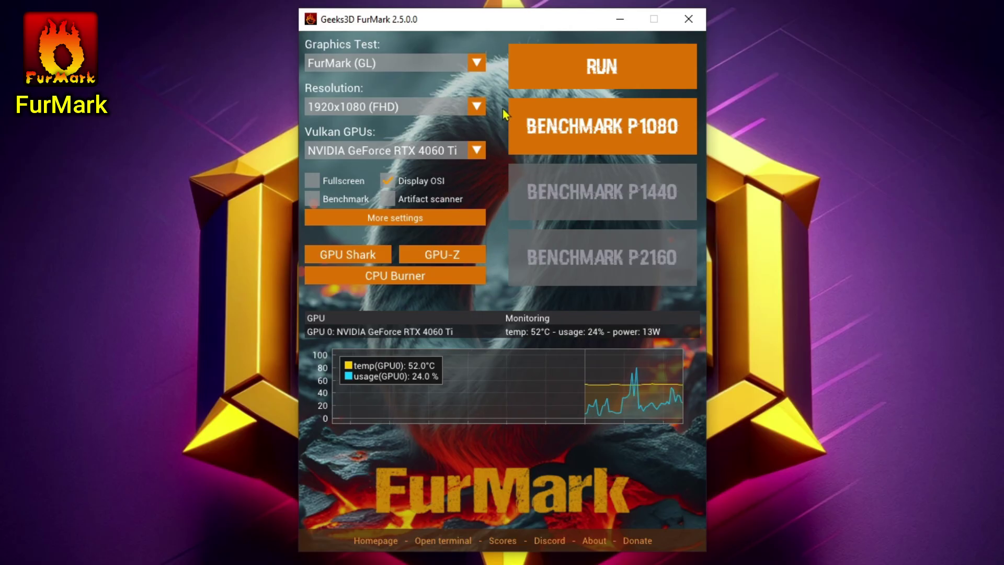
left_click(478, 151)
left_click(479, 151)
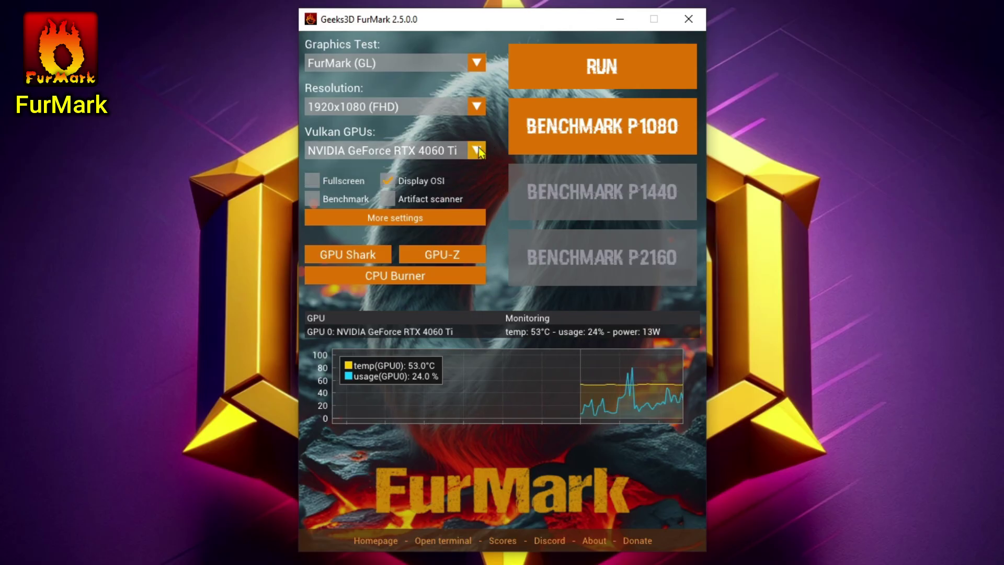
left_click(602, 66)
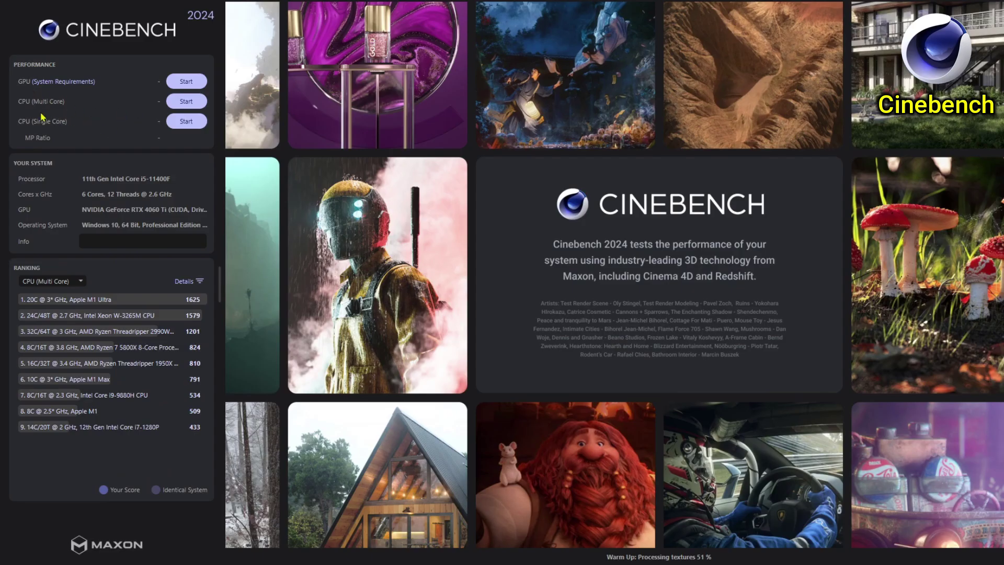
Run Cinebench's CPU multi-core test to a 450 pts score, then check the ranking detail options
left_click(187, 101)
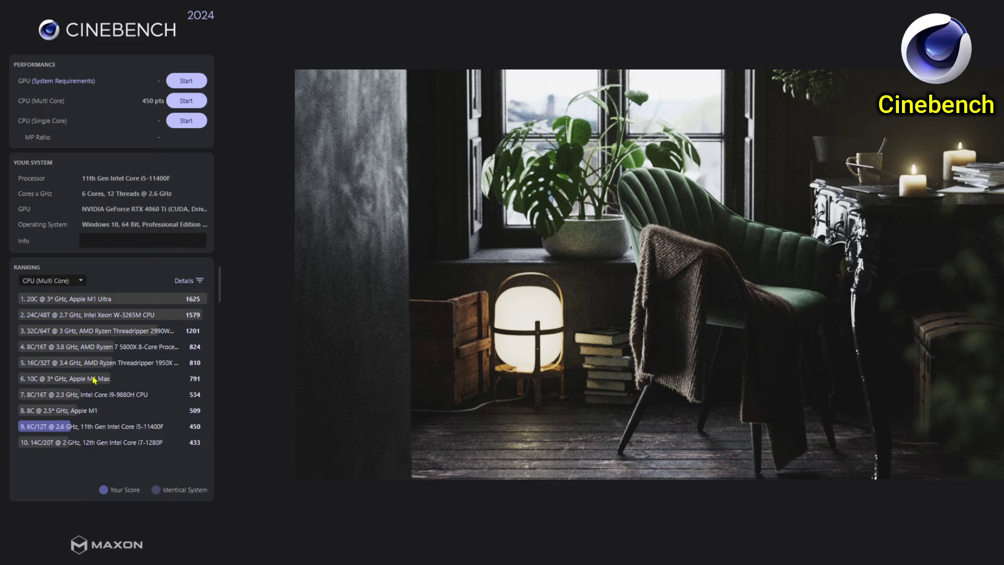
left_click(194, 283)
left_click(200, 283)
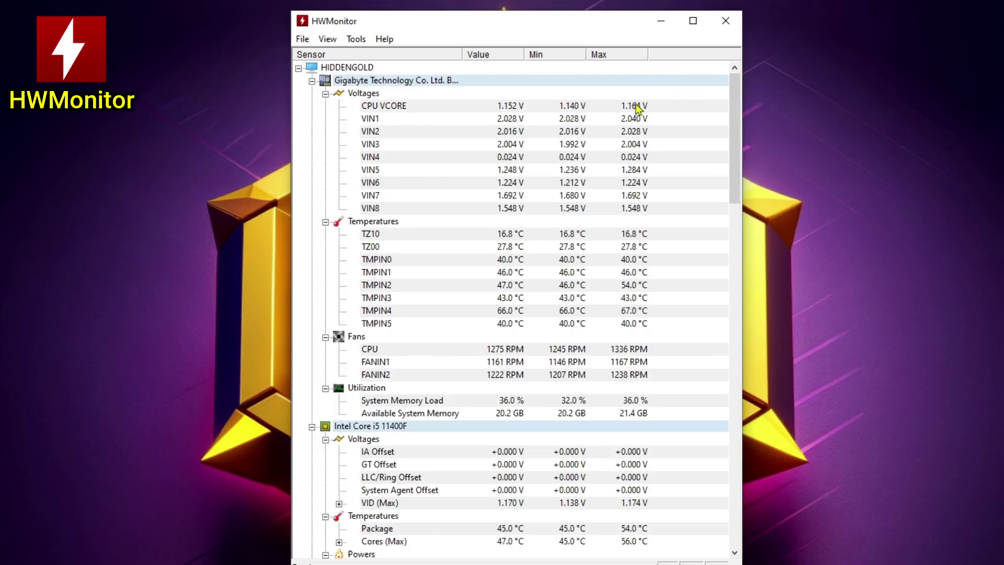
Scroll HWMonitor's sensor tree to the RTX 4060 Ti's voltage, temperature, power, clock and utilization readings
left_click_drag(734, 99, 736, 132)
scroll(736, 133, "down", 6)
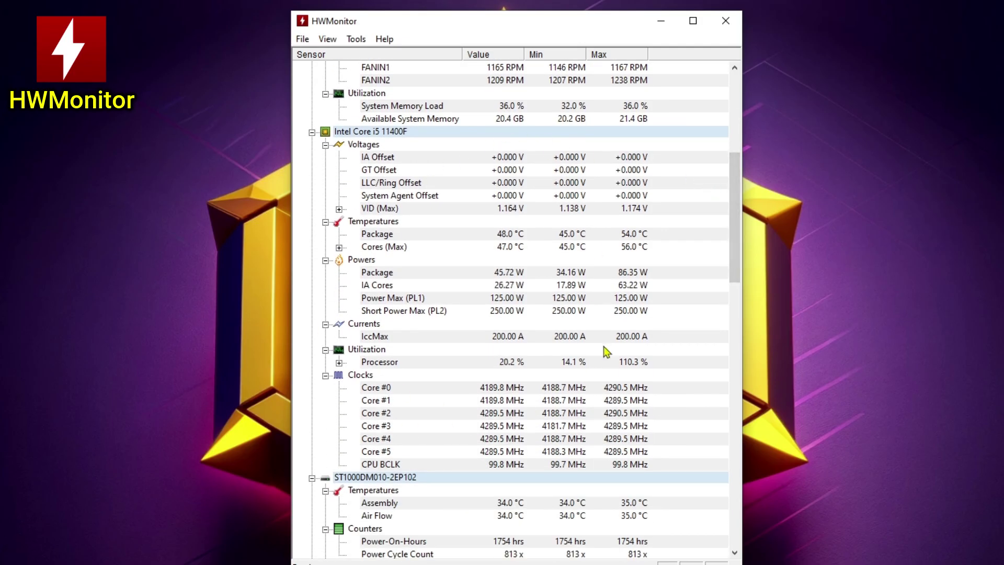
scroll(725, 245, "down", 10)
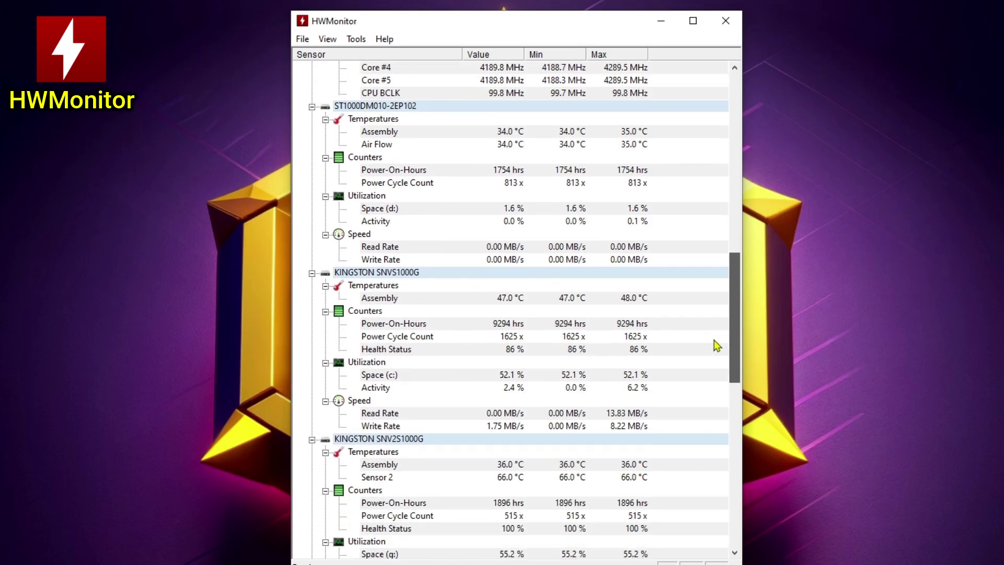
scroll(716, 356, "down", 9)
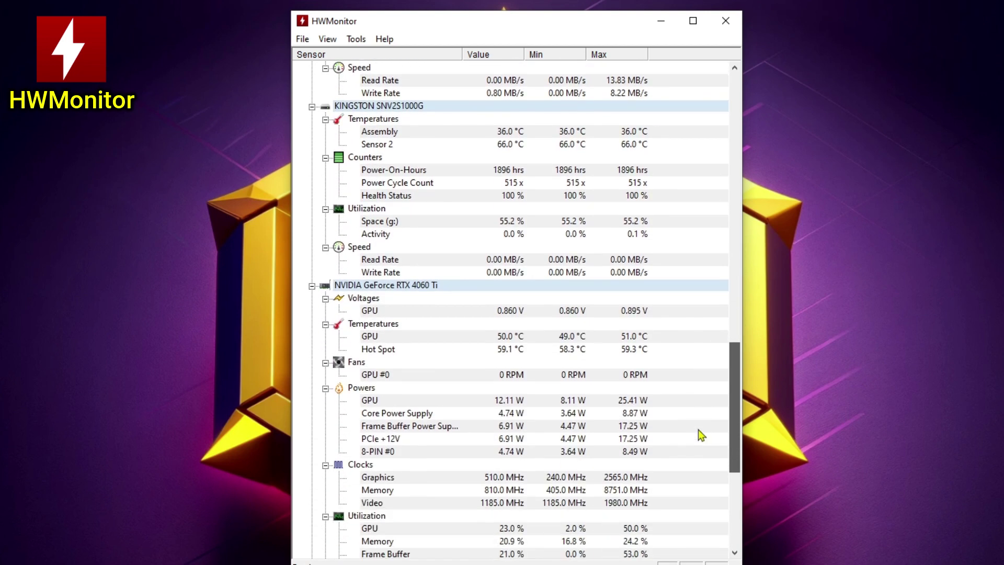
scroll(696, 476, "down", 5)
scroll(693, 500, "up", 20)
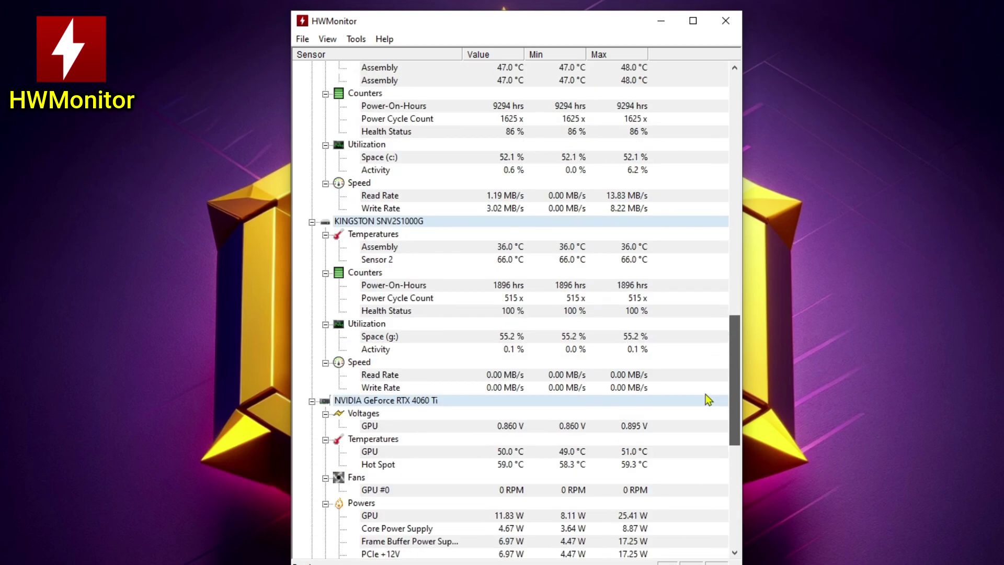
scroll(717, 272, "up", 4)
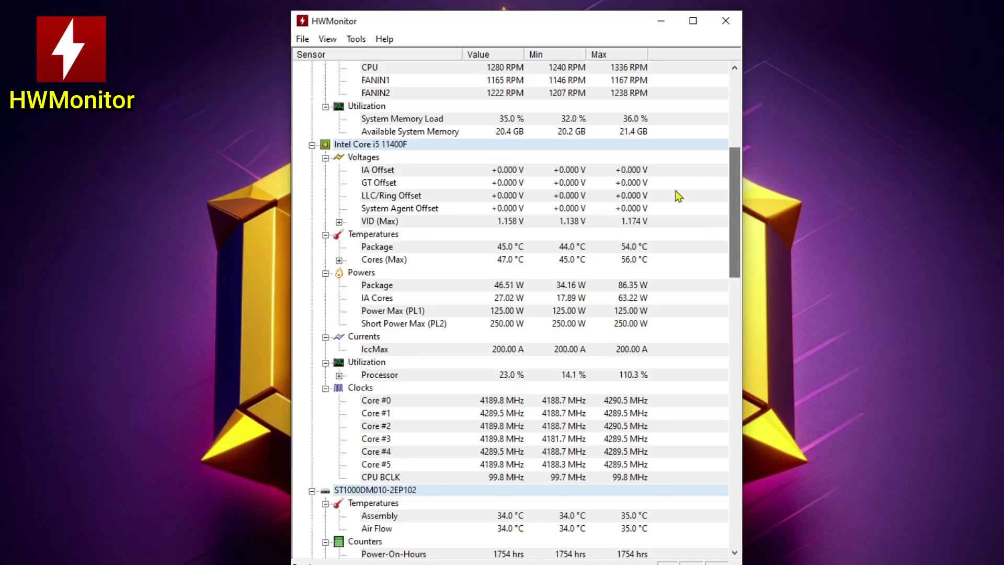
scroll(557, 352, "up", 7)
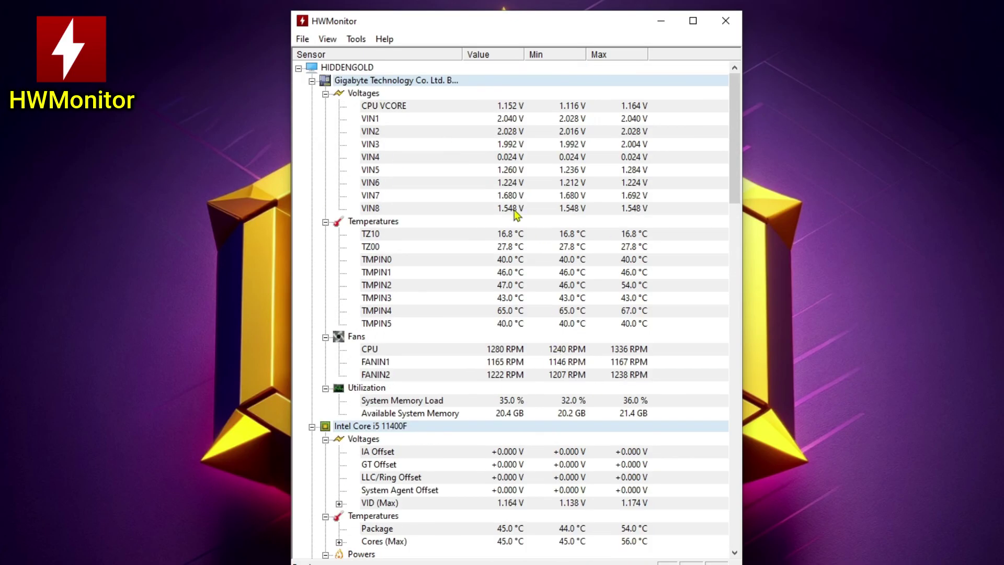
scroll(510, 422, "down", 20)
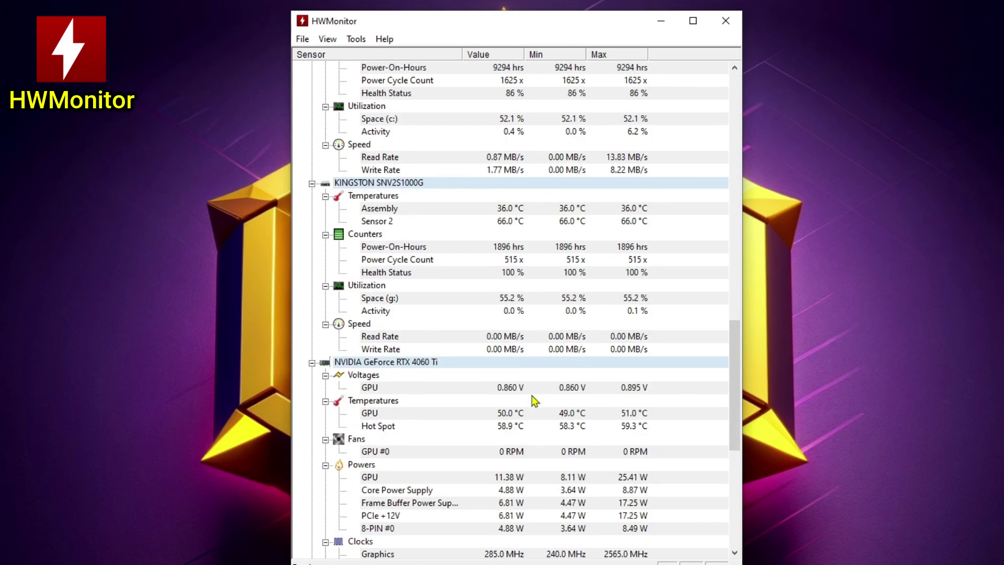
scroll(535, 388, "down", 4)
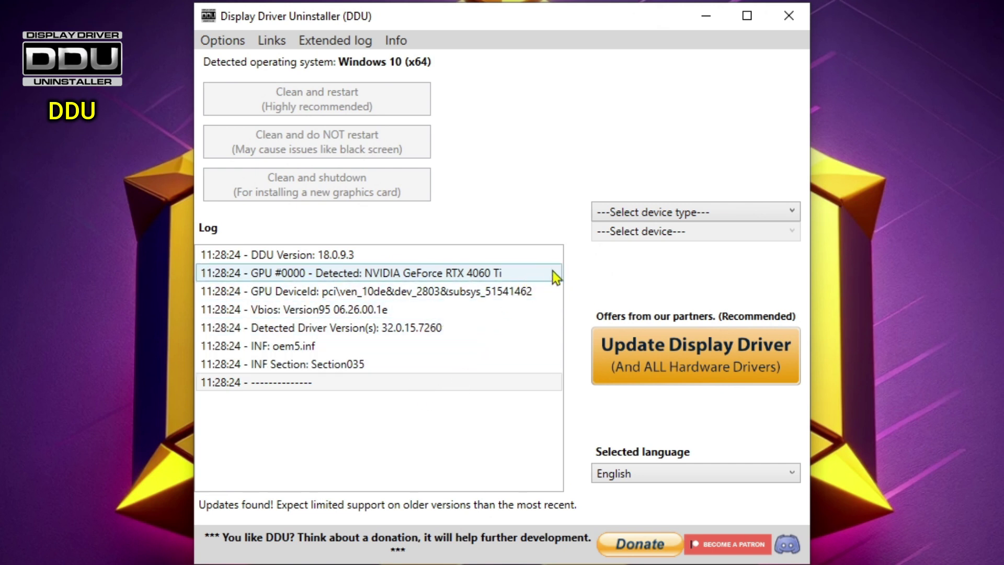
Choose GPU as DDU's device type and AMD as the graphics vendor
left_click(645, 217)
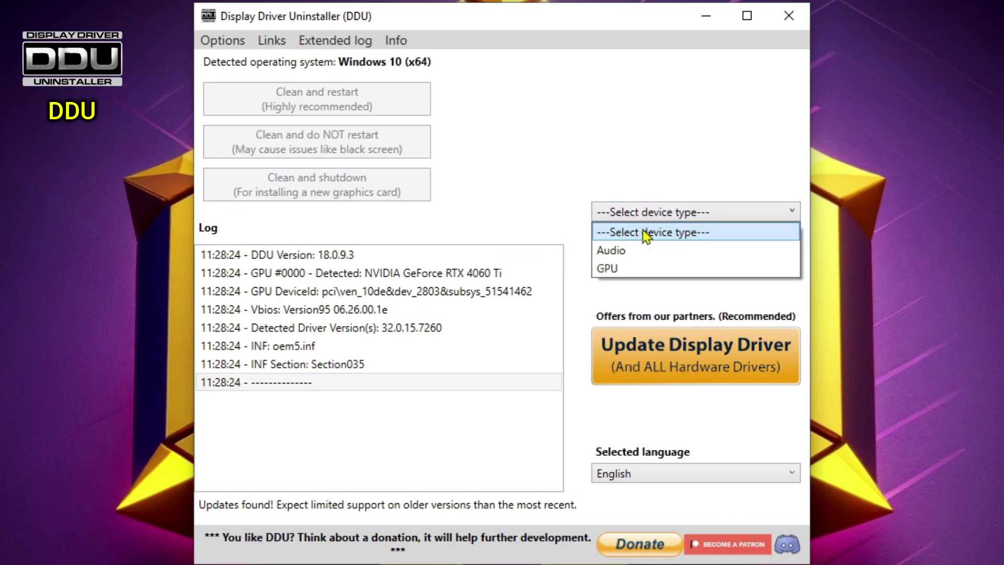
left_click(633, 269)
left_click(638, 240)
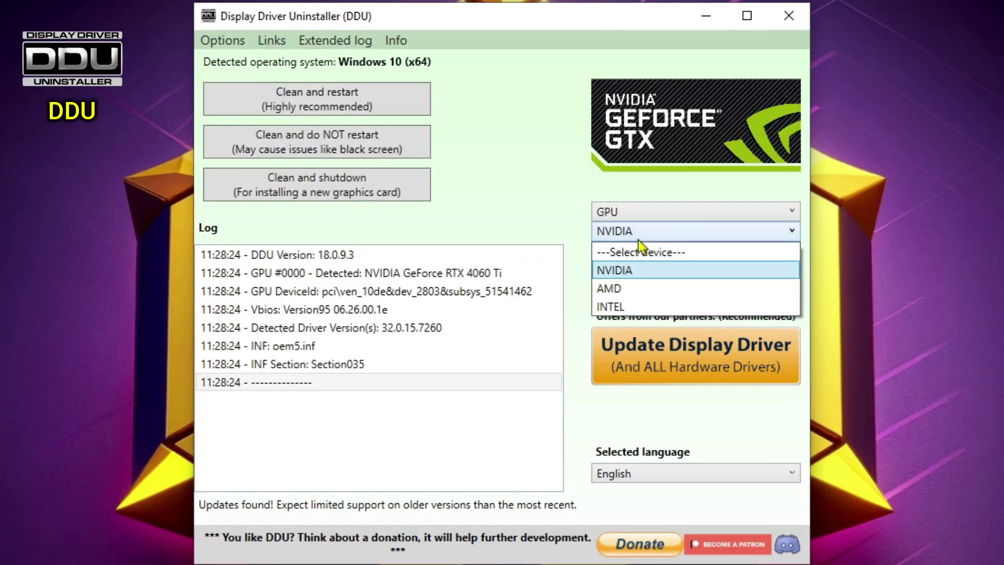
left_click(634, 283)
left_click(639, 239)
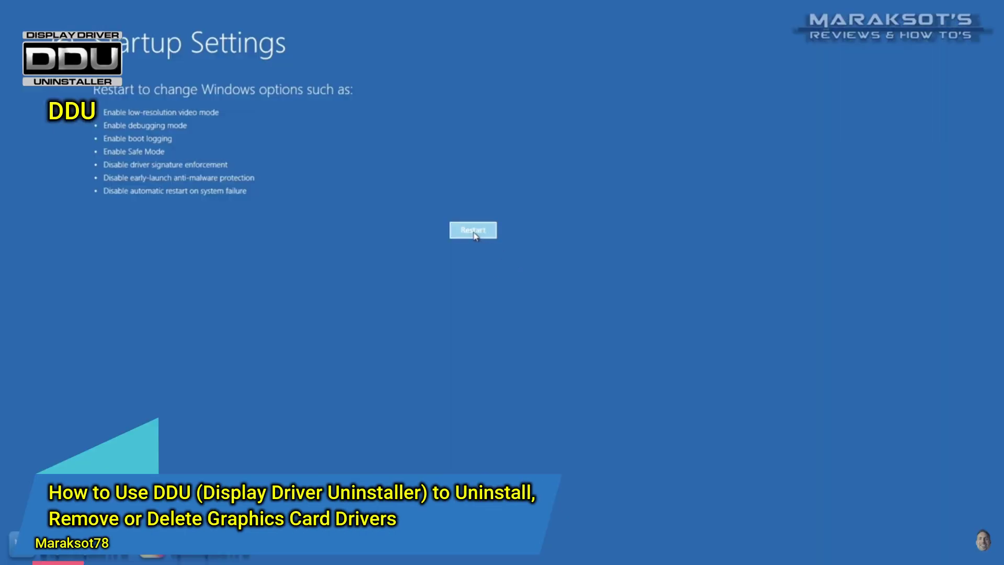
Restart the PC from the Windows Start menu's power options
left_click(474, 231)
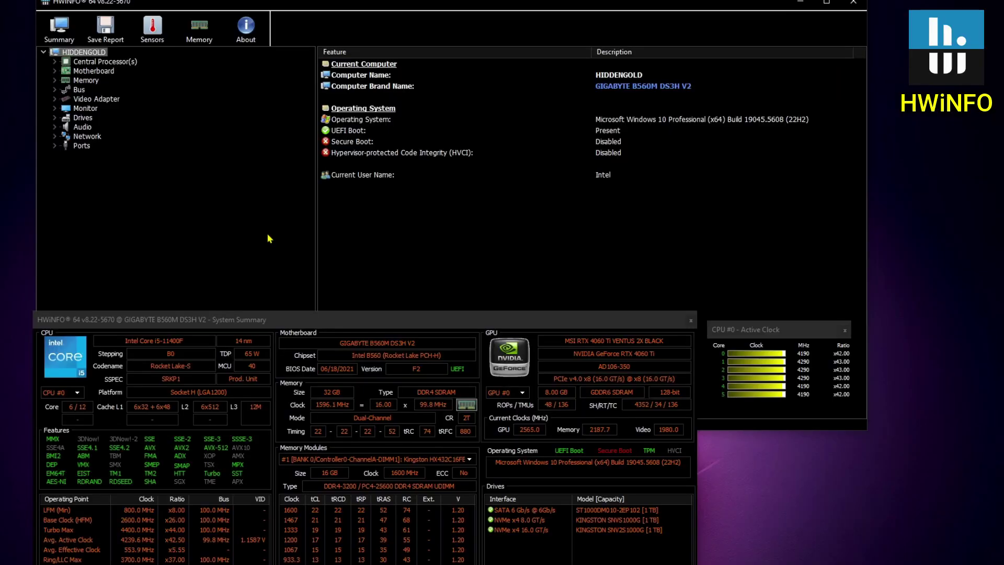
Expand and collapse the Video Adapter and Motherboard branches in HWiNFO's tree
double_click(93, 99)
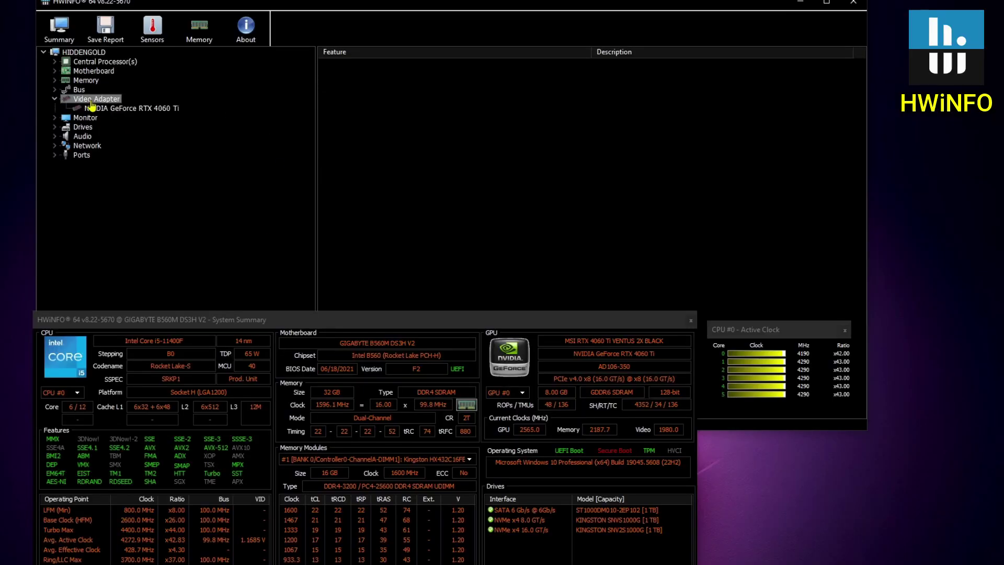
double_click(91, 100)
double_click(93, 71)
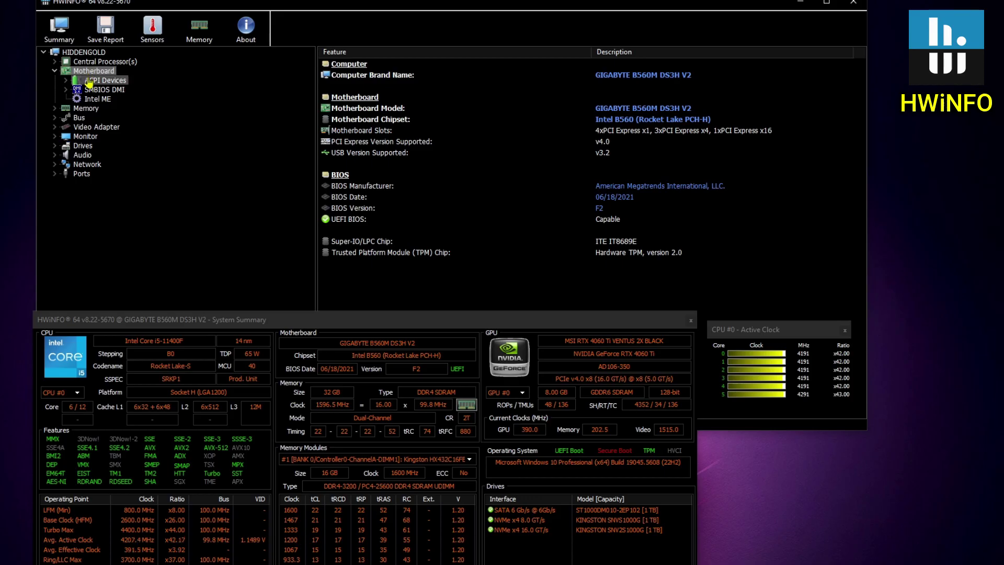
double_click(97, 71)
Show the Intel Core i5-11400F's details, move its clock window lower, and bring up MSI Afterburner
double_click(105, 61)
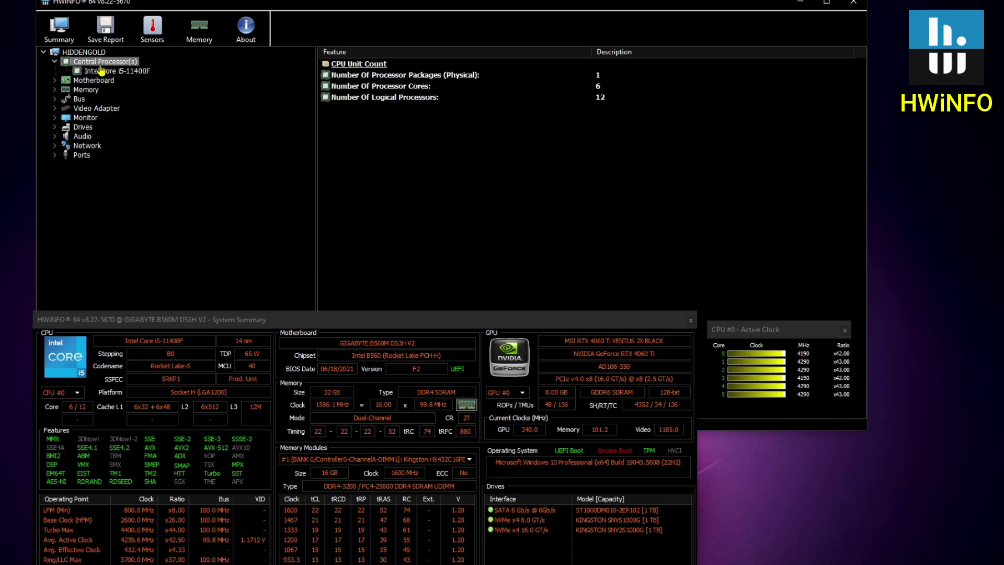
left_click(111, 72)
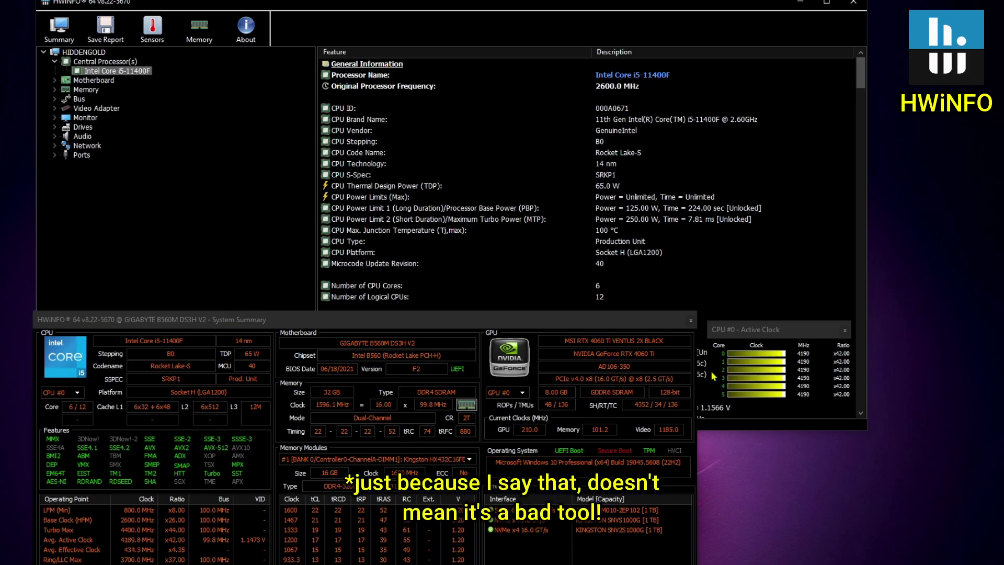
left_click_drag(779, 340, 784, 438)
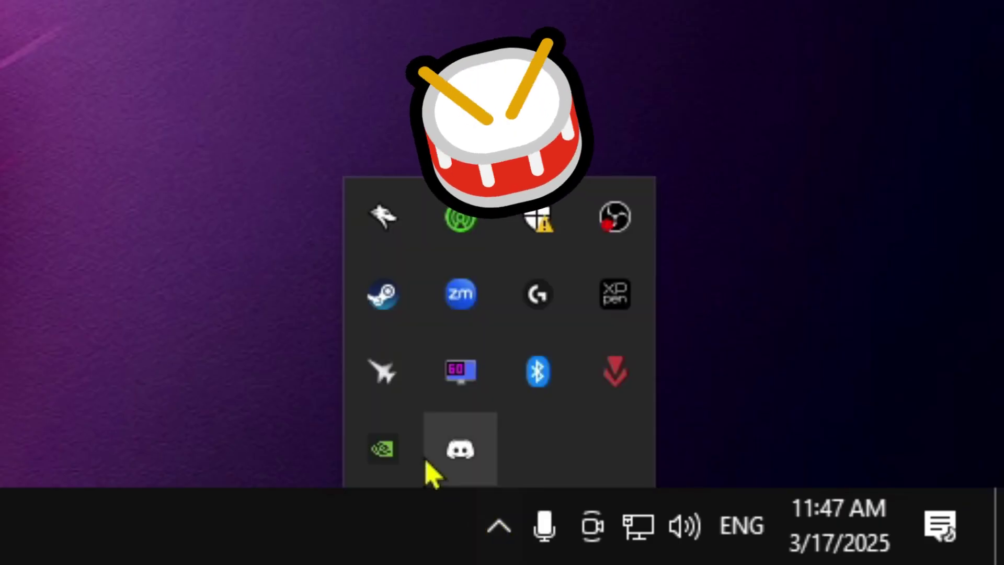
left_click(379, 384)
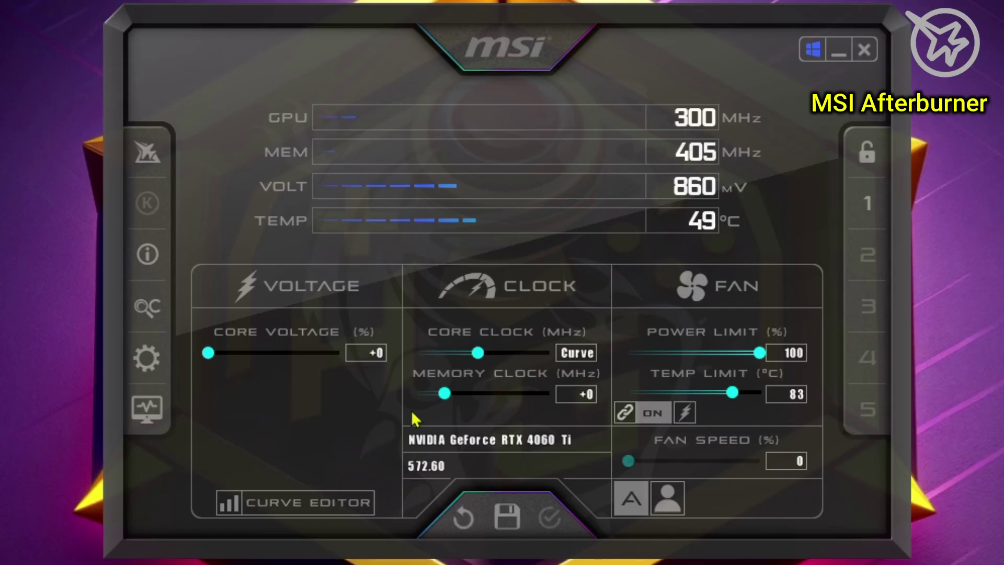
left_click(275, 504)
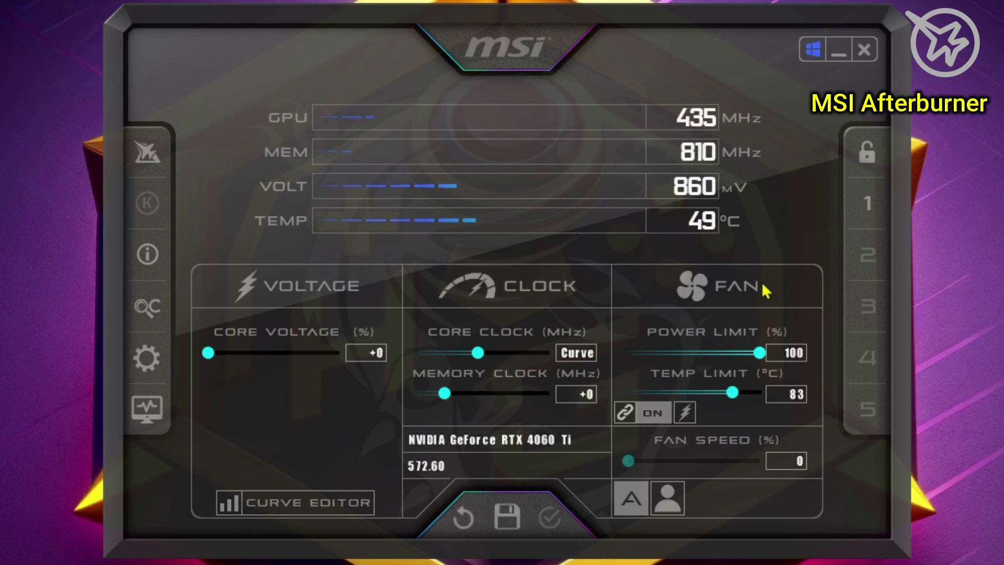
left_click(272, 505)
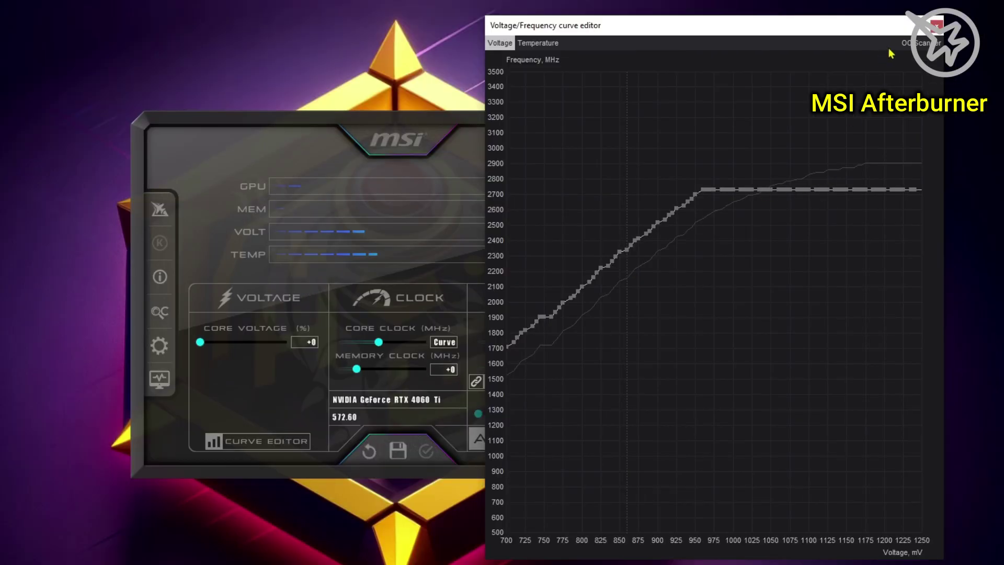
left_click(936, 25)
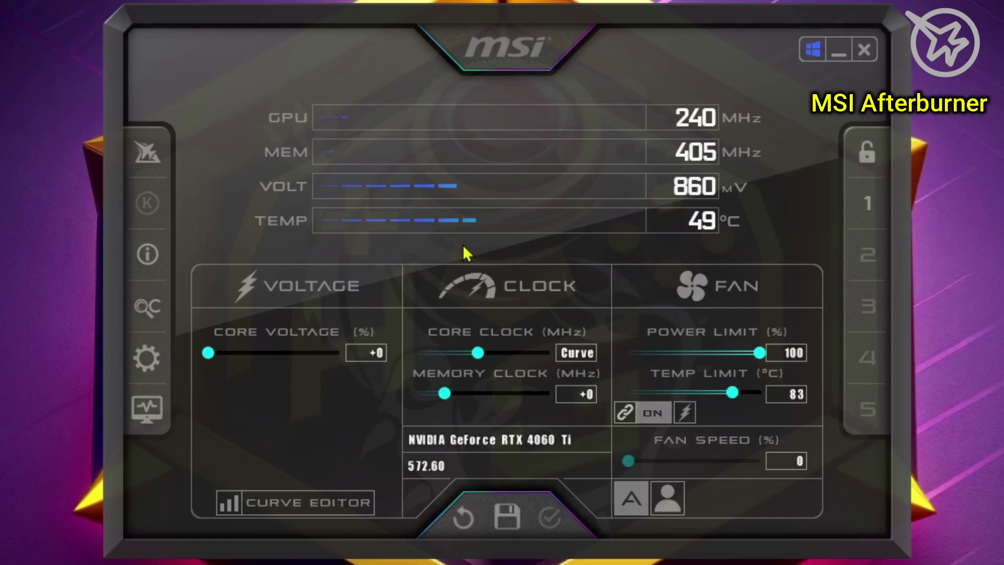
Check Afterburner's General and Benchmark hotkey settings, then bring up RivaTuner Statistics Server 7.3.6
left_click(147, 359)
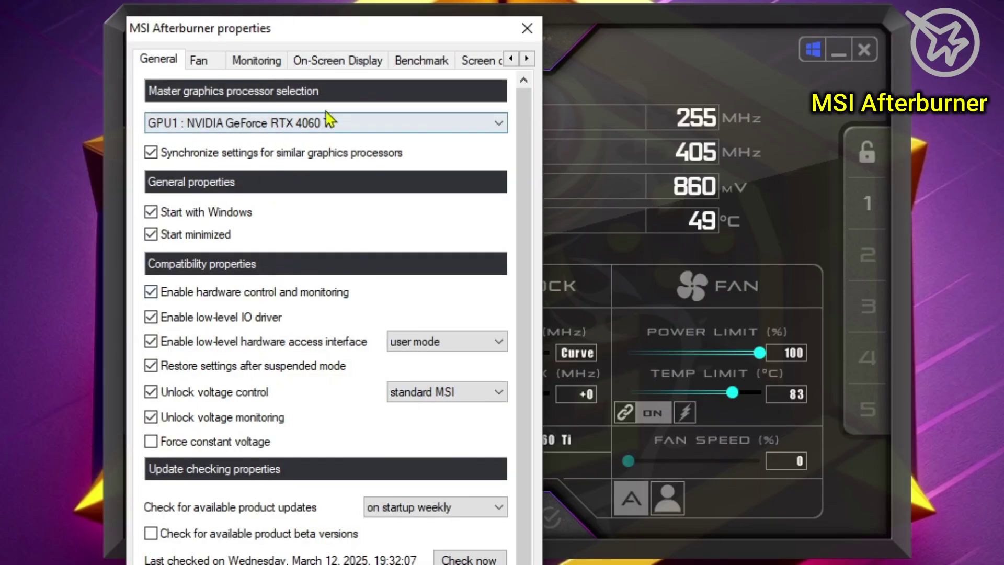
left_click(415, 66)
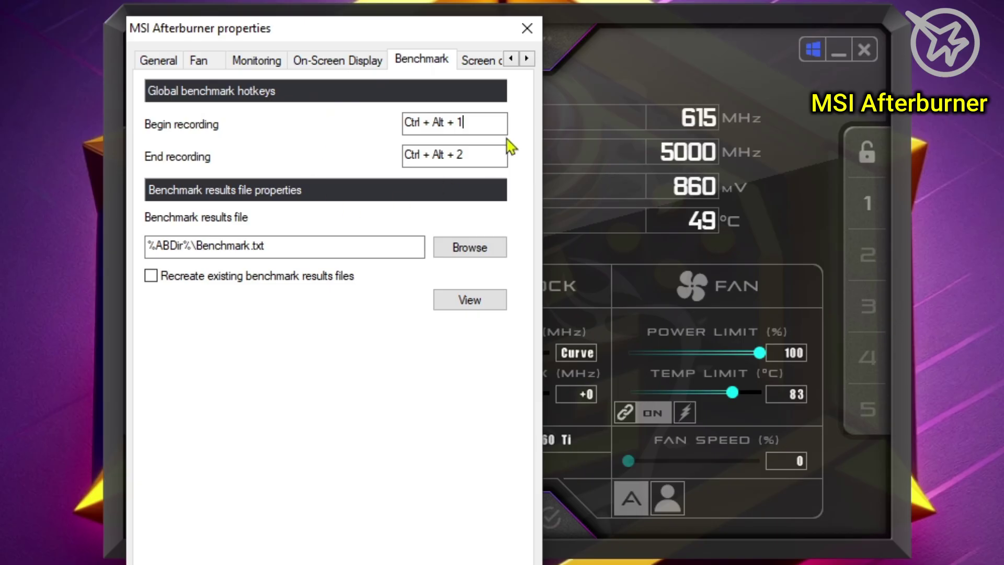
left_click(144, 63)
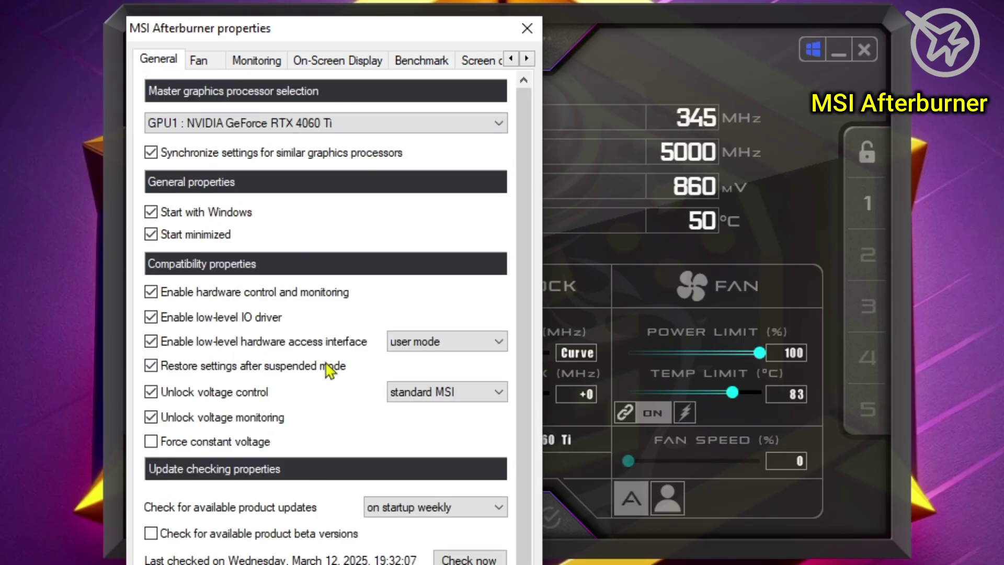
left_click(340, 361)
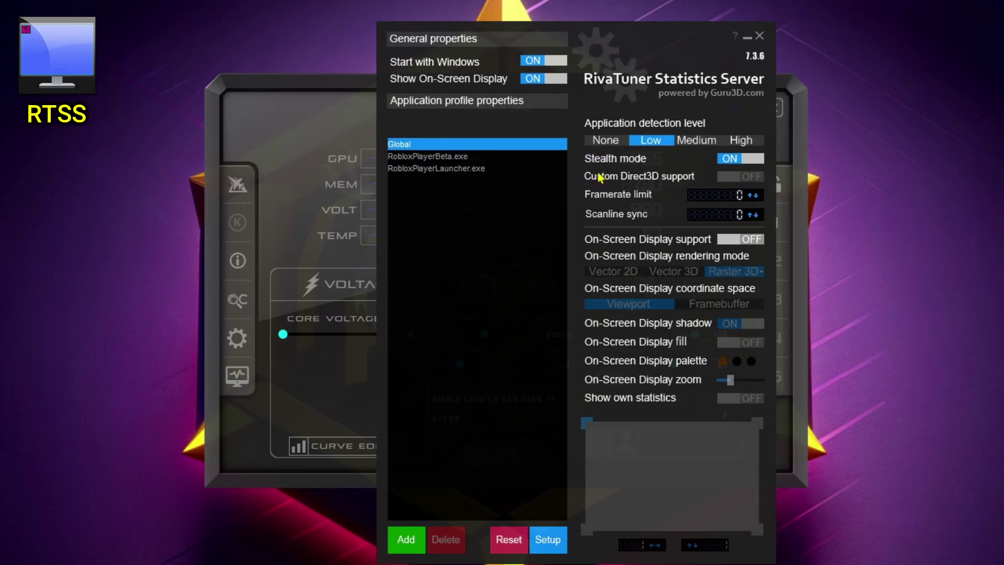
Switch RivaTuner's On-Screen Display support ON and return to Afterburner's settings
left_click(739, 240)
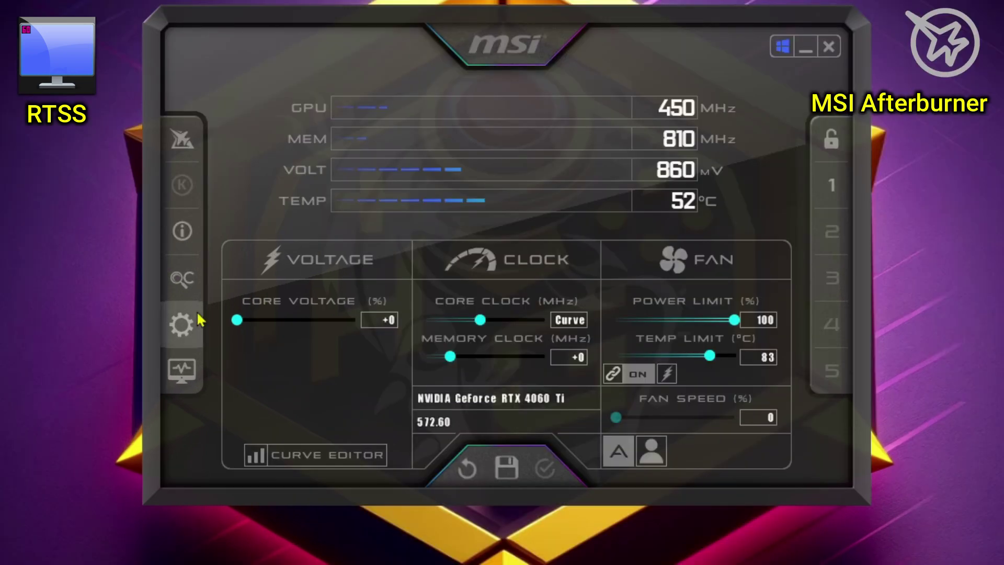
left_click(183, 320)
Review the Monitoring graph list, toggling GPU temperature's OSD display off and on, then view Benchmark settings
left_click(302, 58)
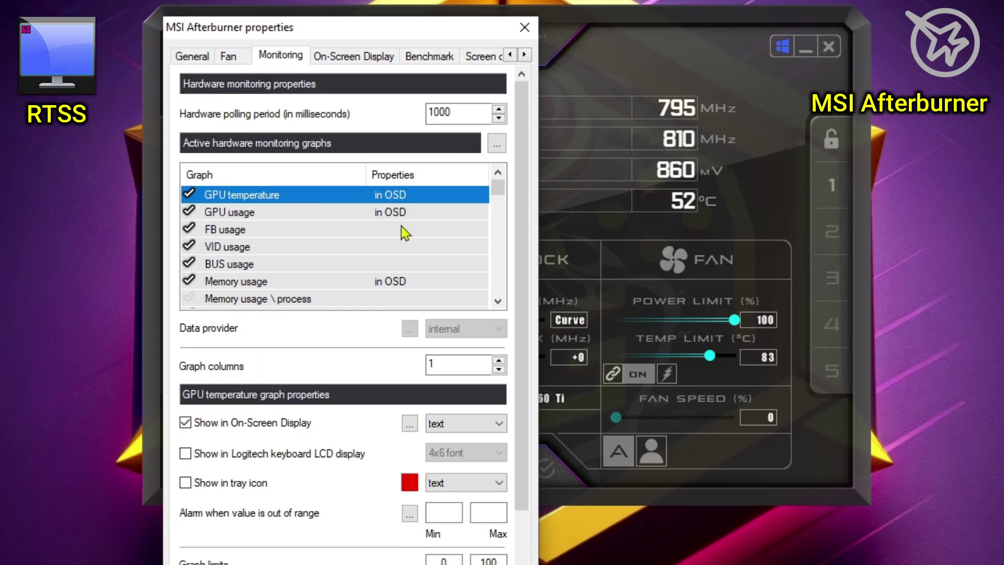
left_click_drag(506, 195, 508, 240)
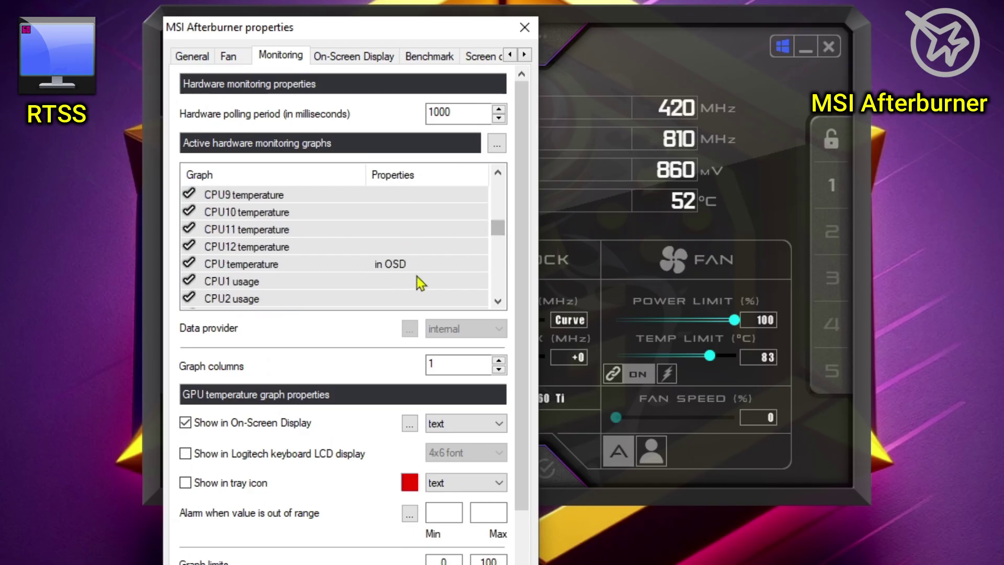
left_click(186, 422)
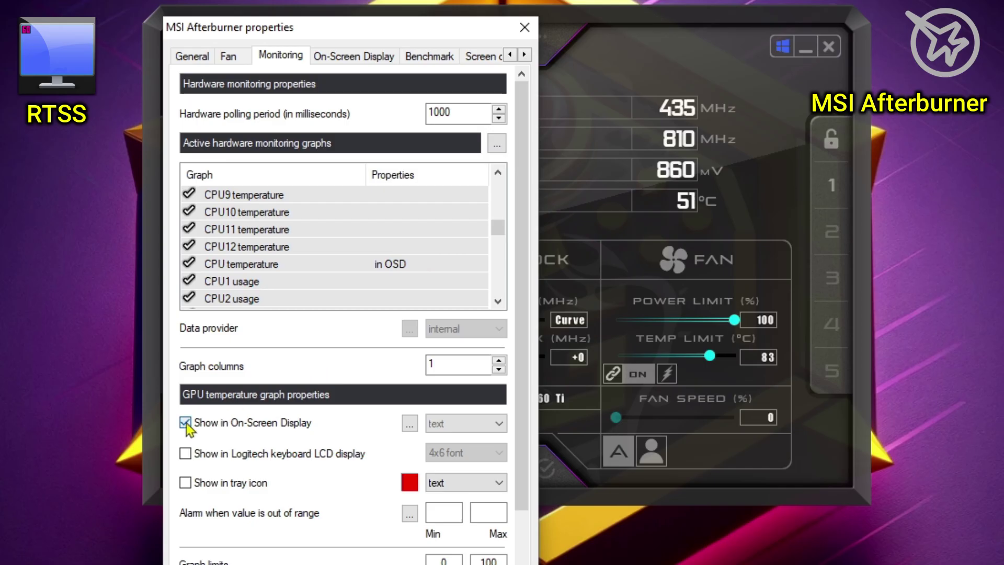
left_click(186, 423)
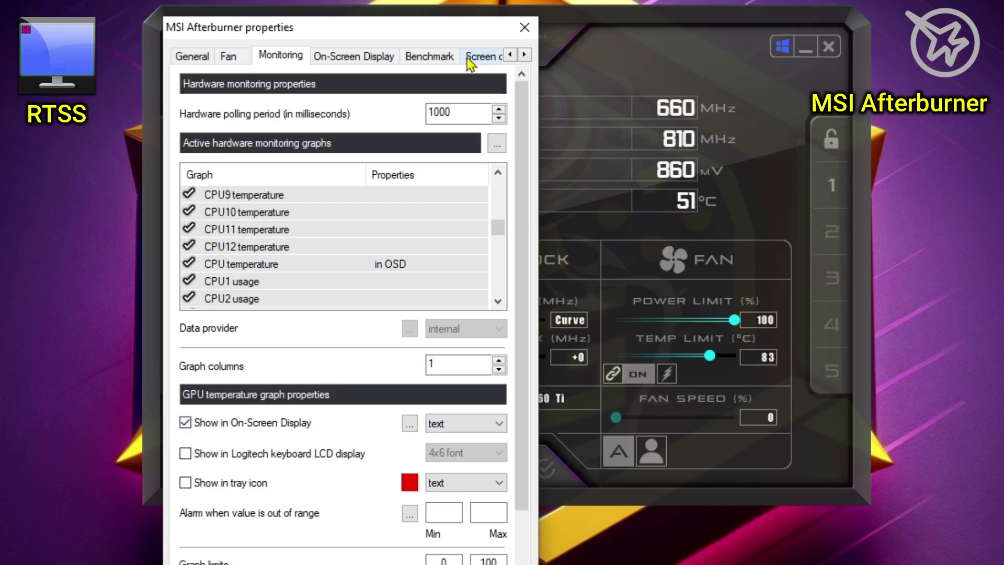
left_click(438, 58)
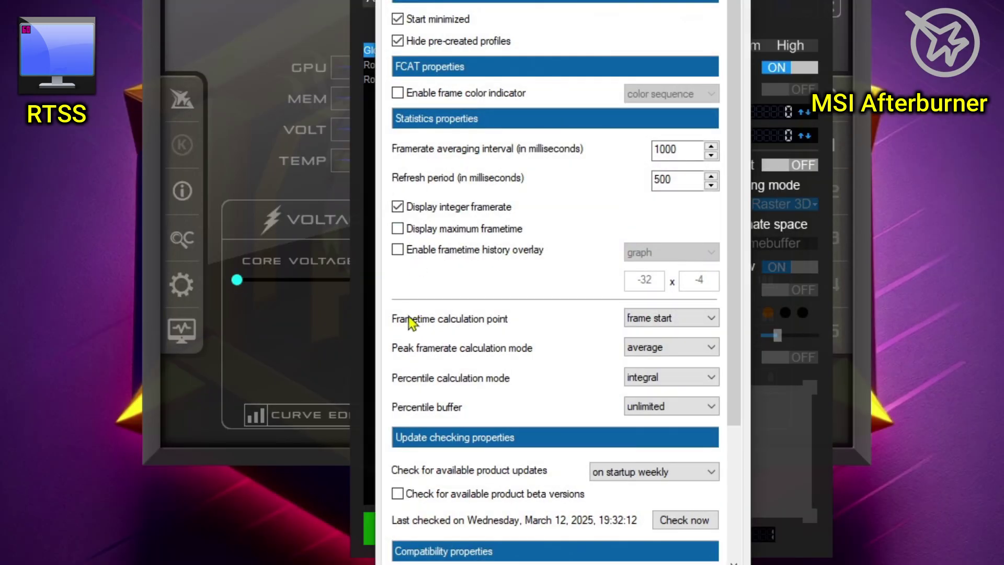
scroll(409, 316, "down", 5)
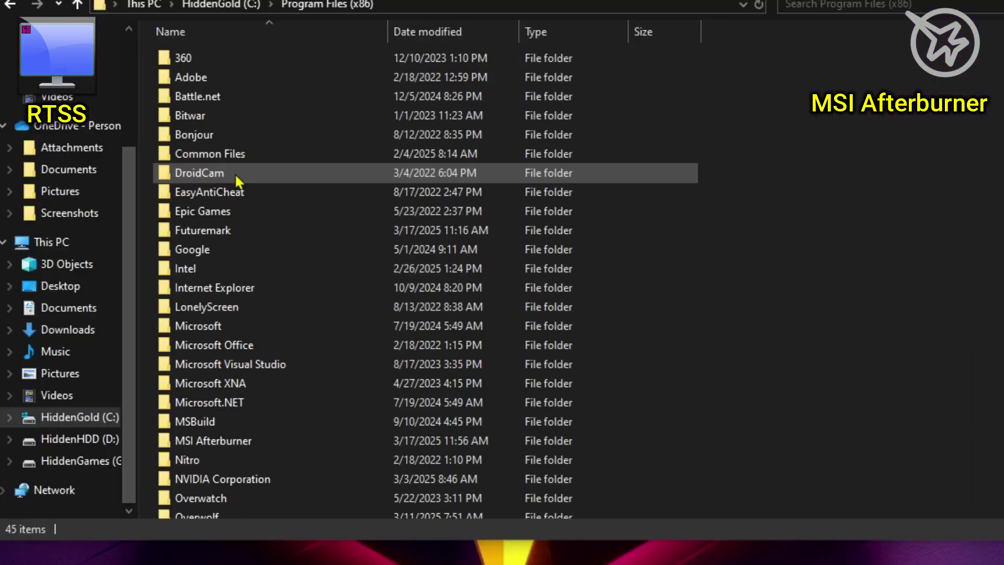
Open the MSI Afterburner folder to list MSIAfterburner.exe, MSIAfterburner.cfg and RTCore.dll
double_click(230, 441)
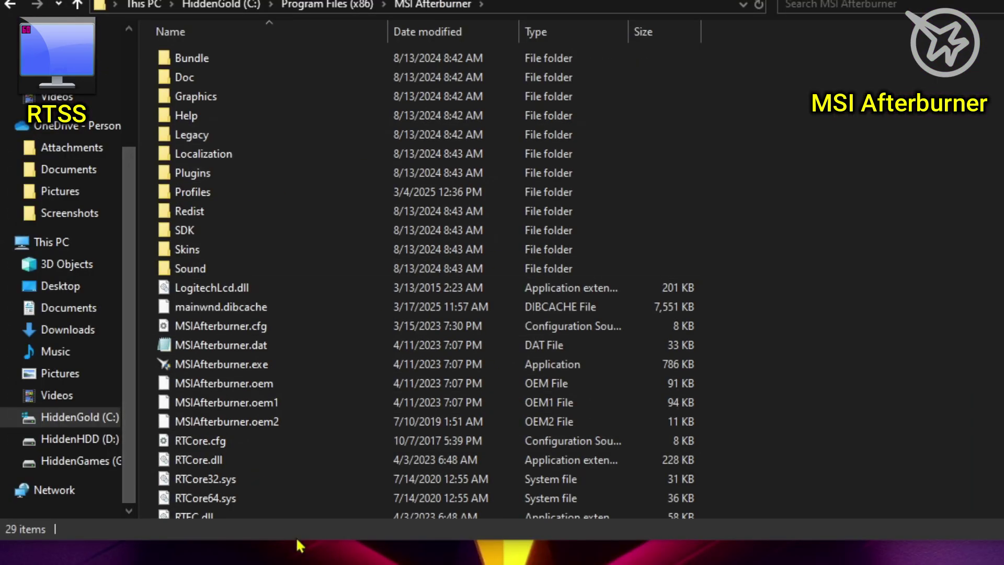